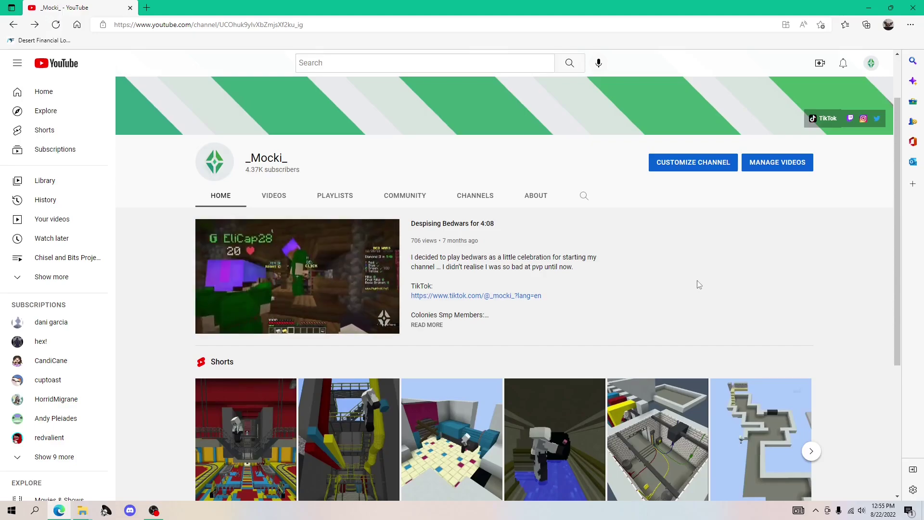
Play the 'Finally - Poppy Playtime Chapter 2 in Minecraft | Chisel and Bits' Short and open its options menu
{"action": "scroll", "coordinate": [677, 270], "scroll_direction": "down", "scroll_amount": 3}
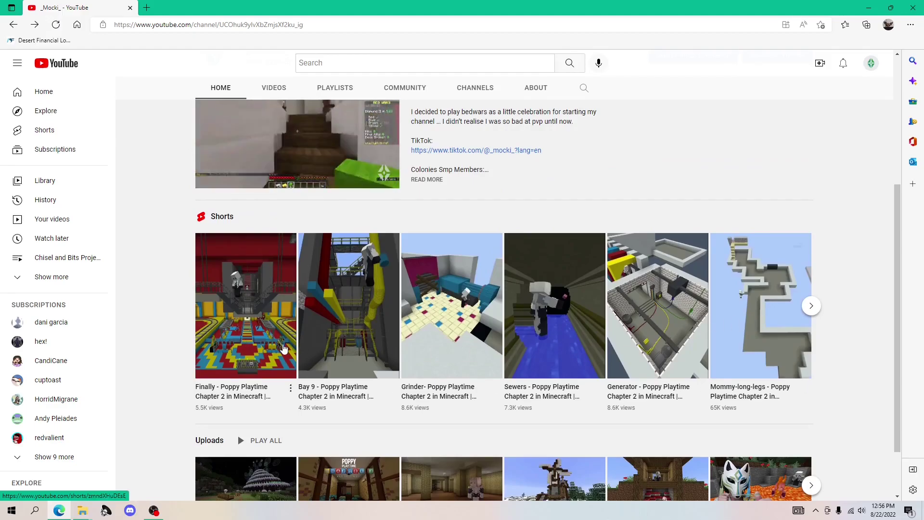
{"action": "scroll", "coordinate": [763, 287], "scroll_direction": "down", "scroll_amount": 1}
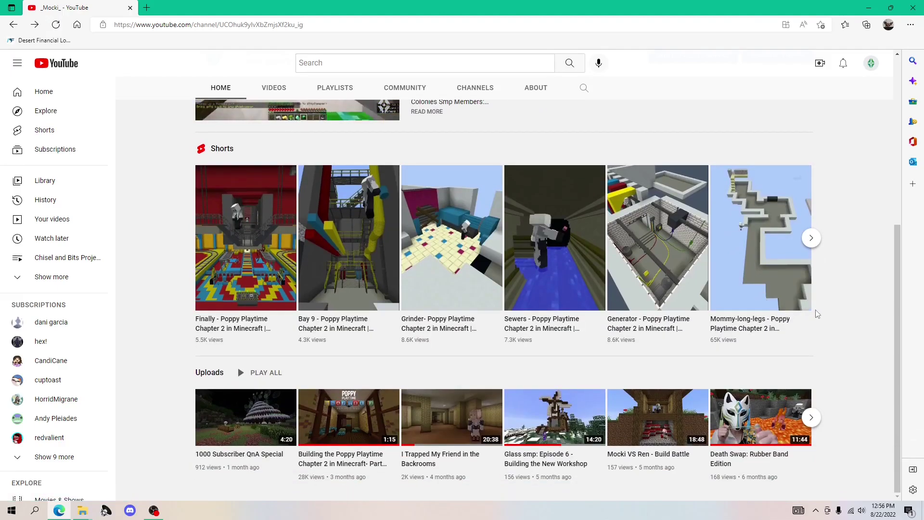
{"action": "scroll", "coordinate": [797, 310], "scroll_direction": "up", "scroll_amount": 1}
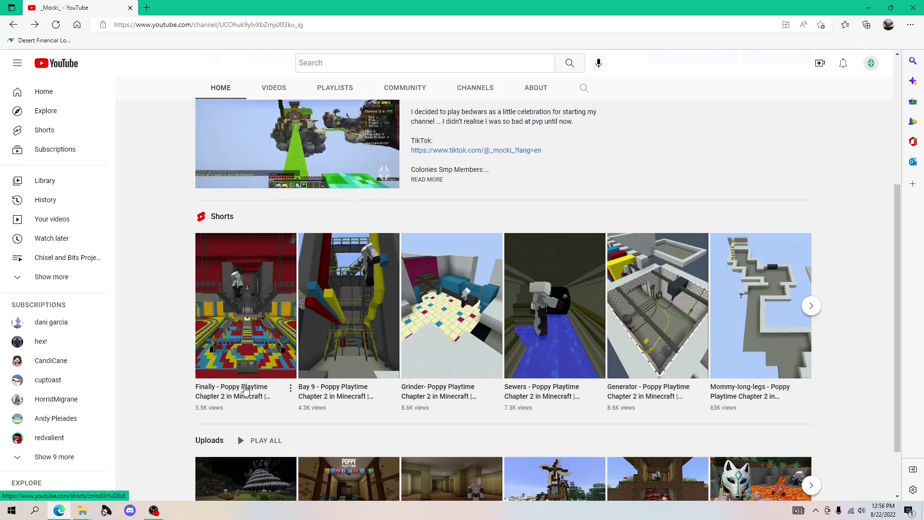
{"action": "left_click", "coordinate": [247, 330]}
{"action": "left_click", "coordinate": [639, 102]}
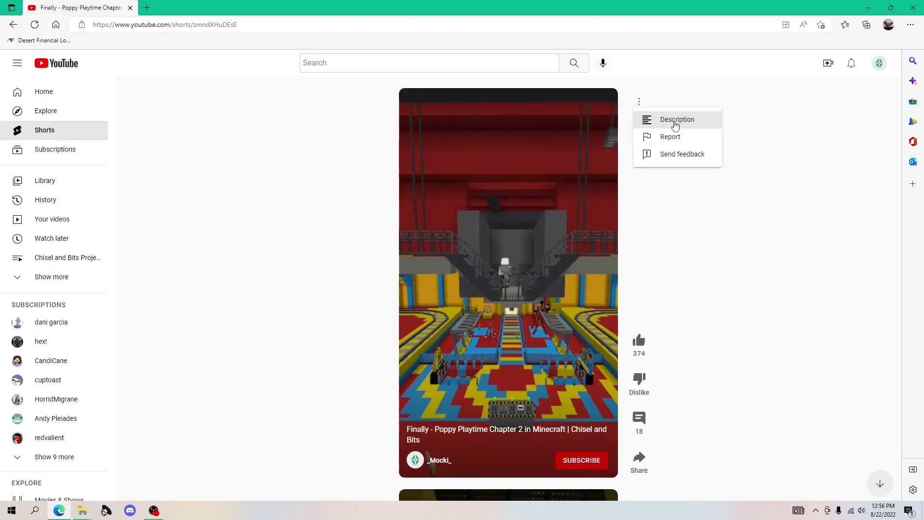
Show the Short's description and find the planetminecraft link under 'Other maps I made'
{"action": "left_click", "coordinate": [676, 125]}
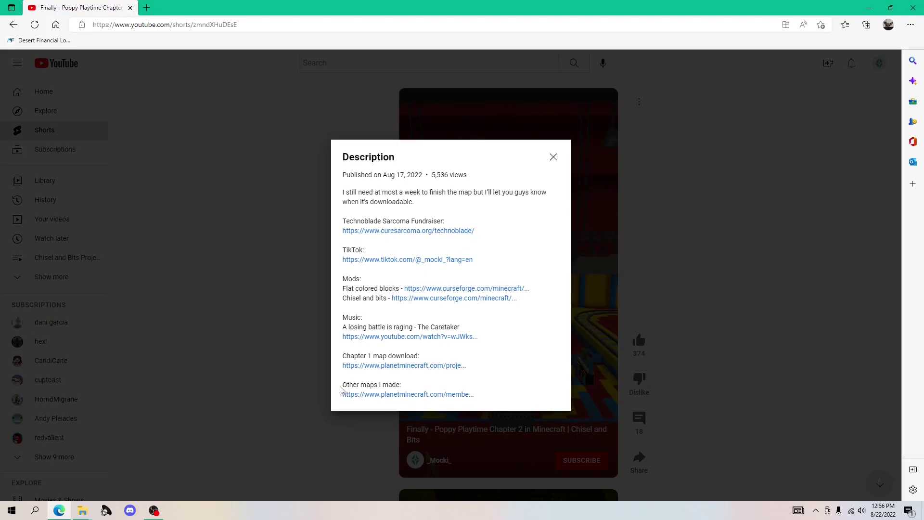
{"action": "left_click_drag", "start_coordinate": [402, 391], "coordinate": [496, 392]}
{"action": "left_click", "coordinate": [538, 368]}
Follow the creator's planetminecraft link and open the 'Poppy Playtime Chapter 2: Fly in a Web' map page
{"action": "left_click", "coordinate": [416, 395]}
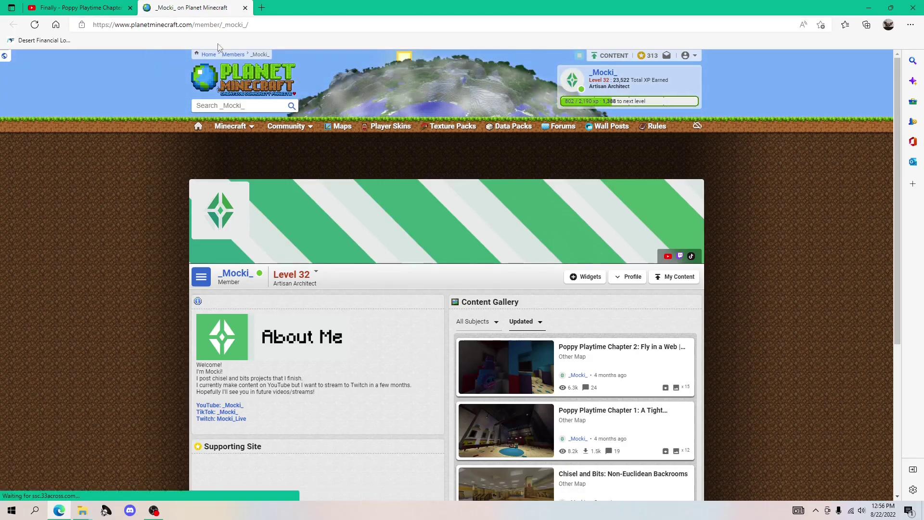
{"action": "scroll", "coordinate": [466, 278], "scroll_direction": "down", "scroll_amount": 3}
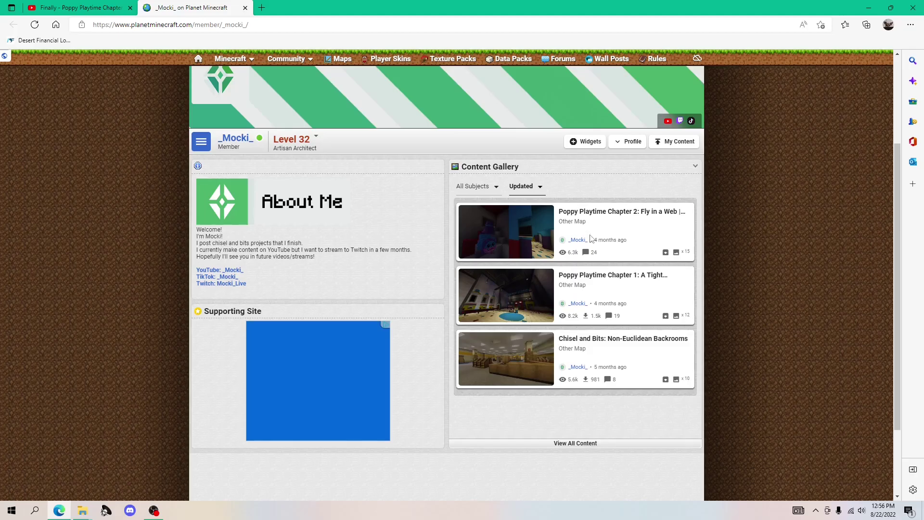
{"action": "left_click", "coordinate": [629, 212]}
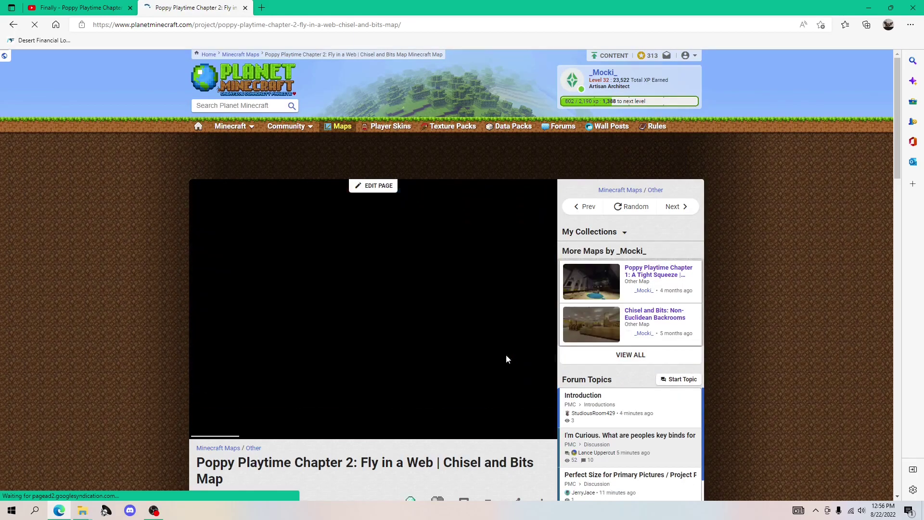
Download Poppy Playtime Ch2.zip through CHAPTER 2 DOWNLOAD and MediaFire, then show it in its folder
{"action": "scroll", "coordinate": [506, 359], "scroll_direction": "down", "scroll_amount": 3}
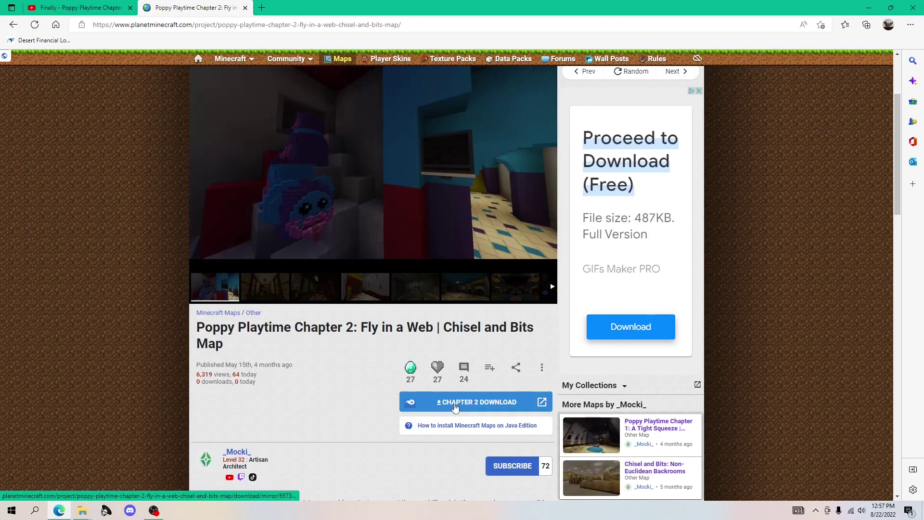
{"action": "left_click", "coordinate": [455, 408]}
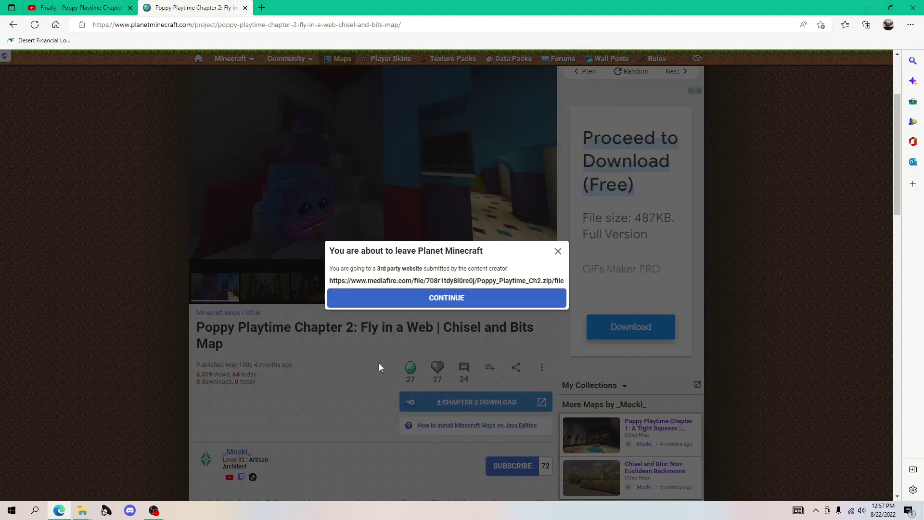
{"action": "left_click", "coordinate": [446, 299]}
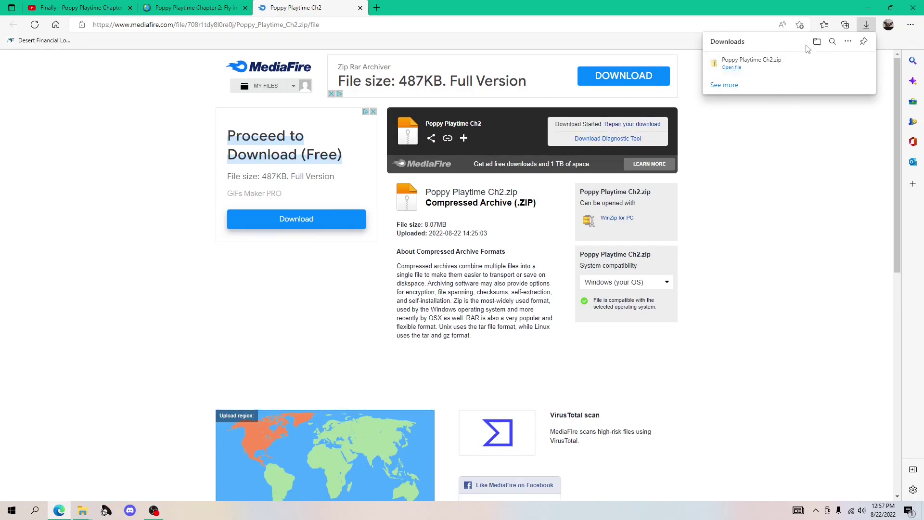
{"action": "left_click", "coordinate": [816, 42]}
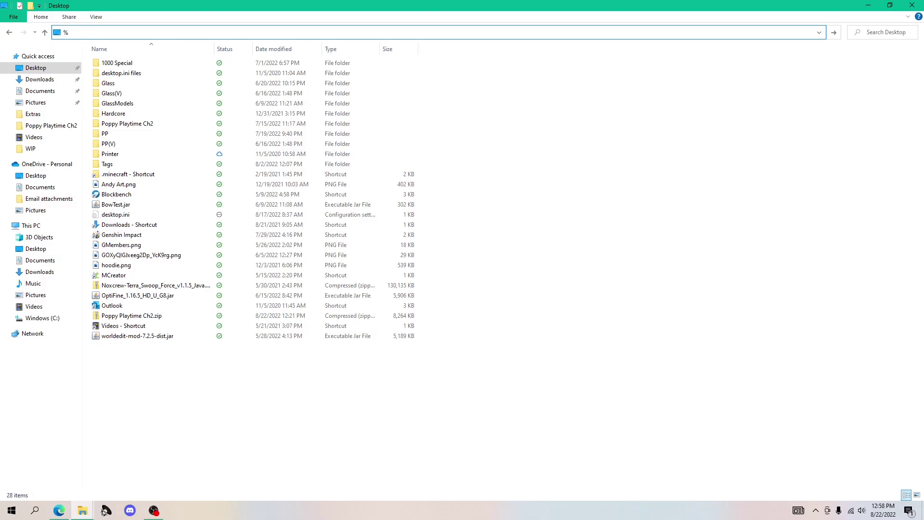
Copy the Poppy Playtime Ch2 world folder from the zip into %appdata%\.minecraft\saves
{"action": "type", "text": "%appdata%"}
{"action": "key", "text": "Return"}
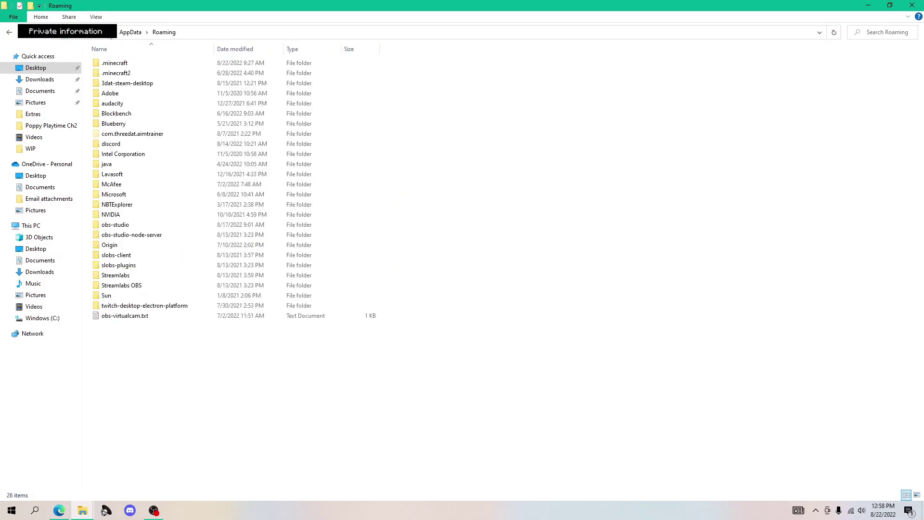
{"action": "double_click", "coordinate": [119, 64]}
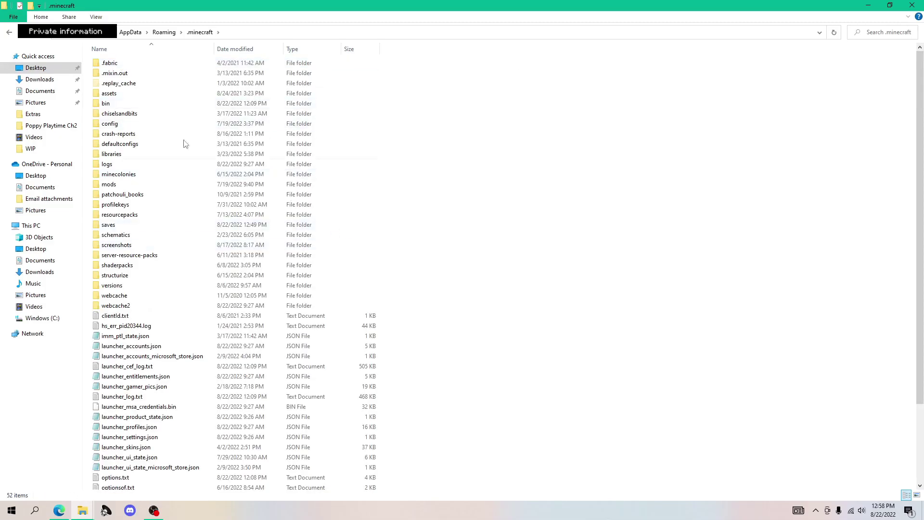
{"action": "scroll", "coordinate": [159, 137], "scroll_direction": "down", "scroll_amount": 2}
{"action": "scroll", "coordinate": [151, 134], "scroll_direction": "up", "scroll_amount": 2}
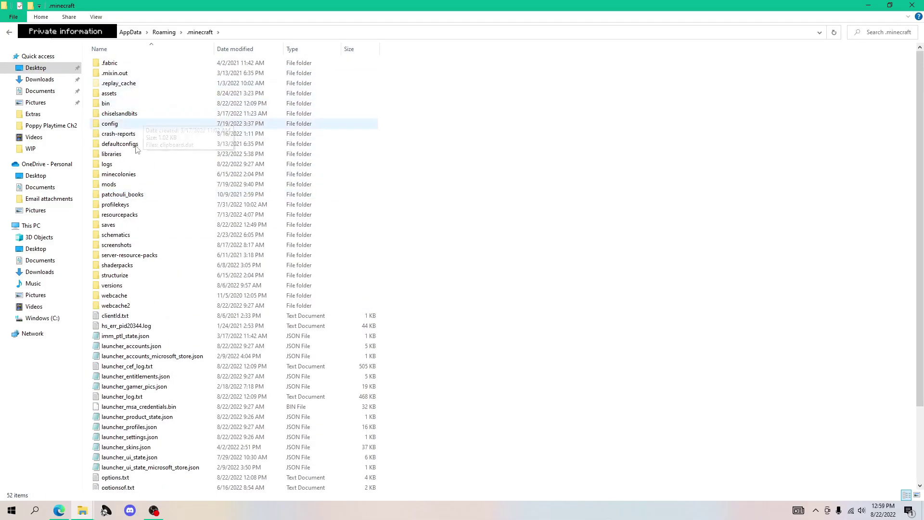
{"action": "double_click", "coordinate": [116, 227]}
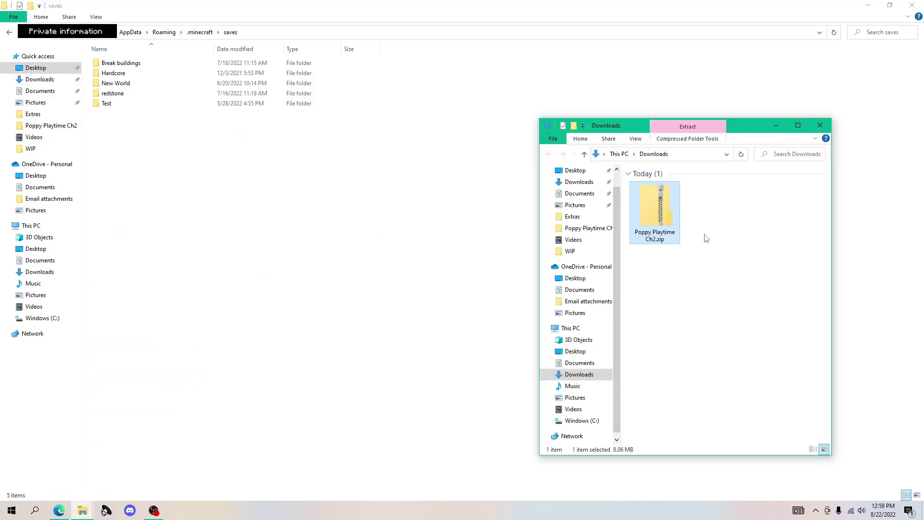
{"action": "double_click", "coordinate": [654, 207]}
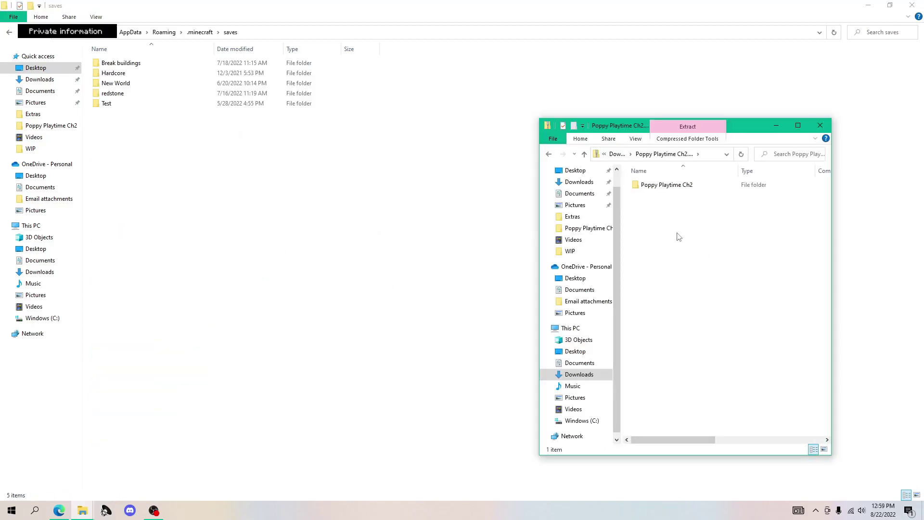
{"action": "left_click_drag", "start_coordinate": [667, 186], "coordinate": [220, 491]}
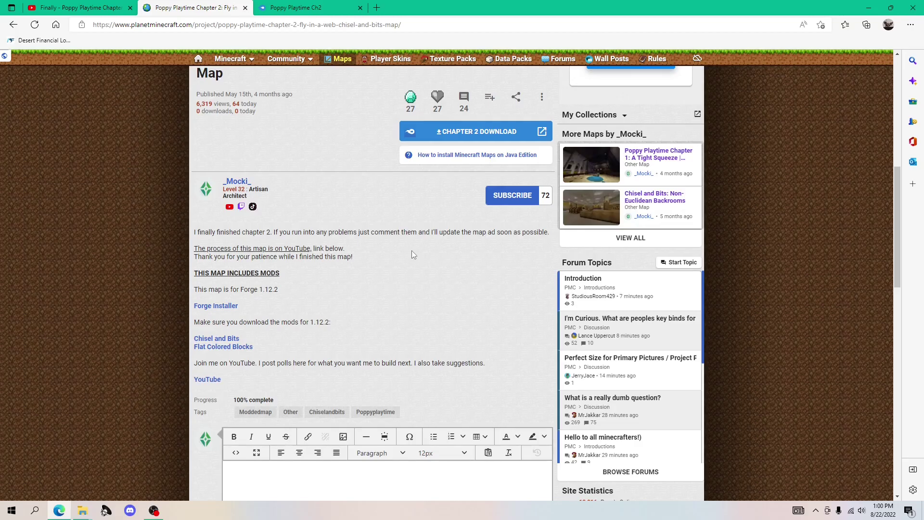
Download the latest Forge 1.12.2 installer from the Forge site, skipping the ad page
{"action": "left_click", "coordinate": [265, 302]}
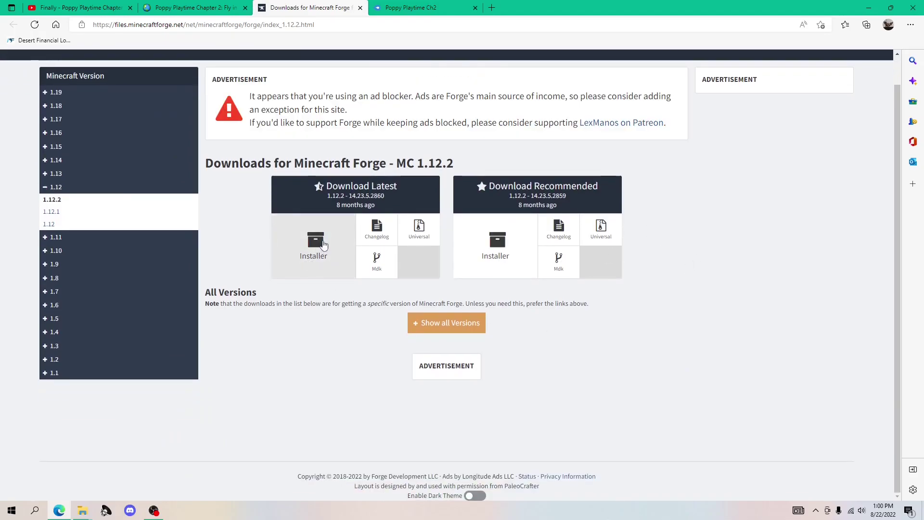
{"action": "left_click", "coordinate": [316, 248]}
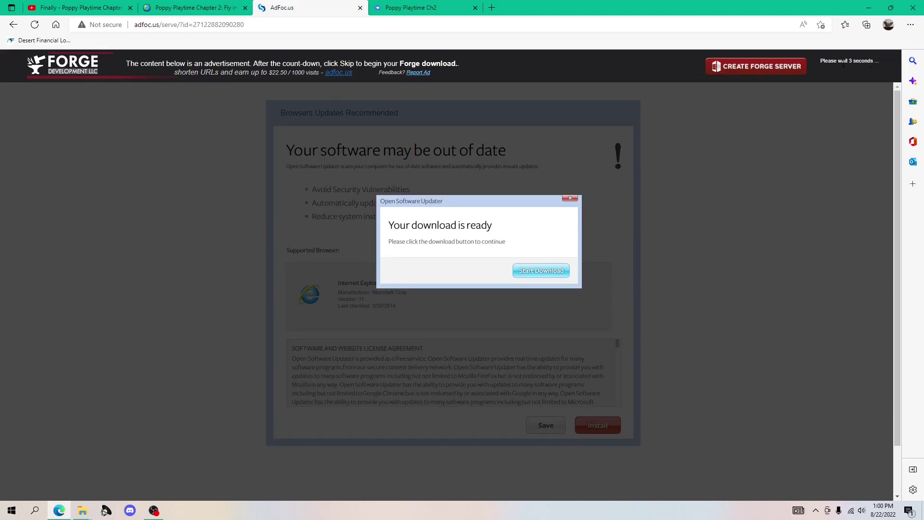
{"action": "triple_click", "coordinate": [879, 63]}
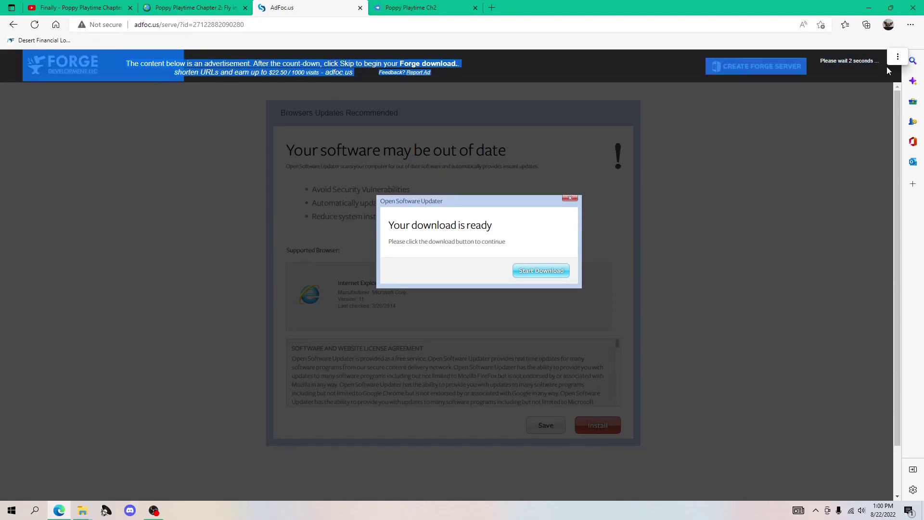
{"action": "left_click", "coordinate": [883, 69]}
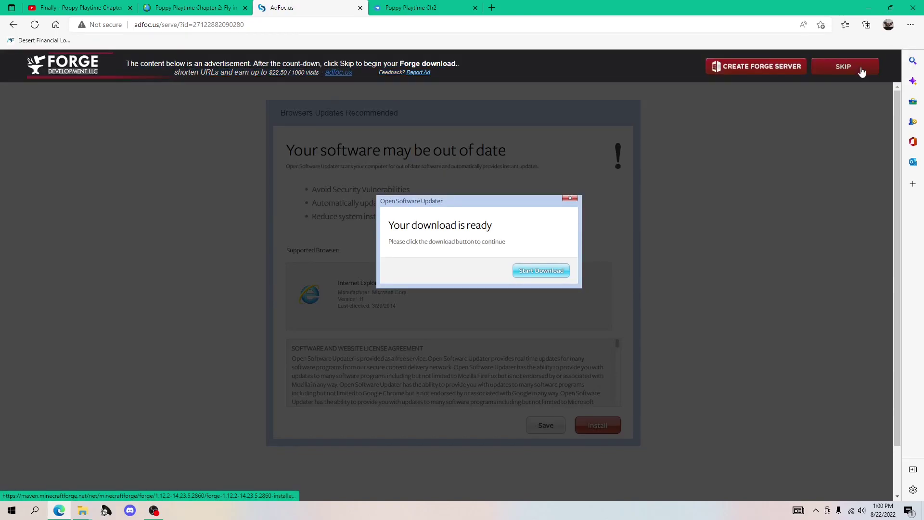
{"action": "left_click", "coordinate": [861, 71]}
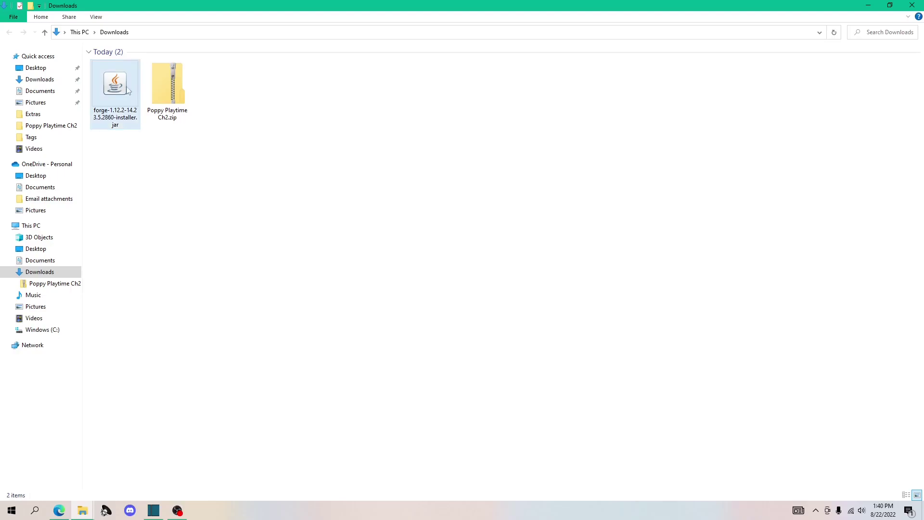
Run the Forge installer and install the 1.12.2-14.23.5.2860 client profile
{"action": "double_click", "coordinate": [109, 94]}
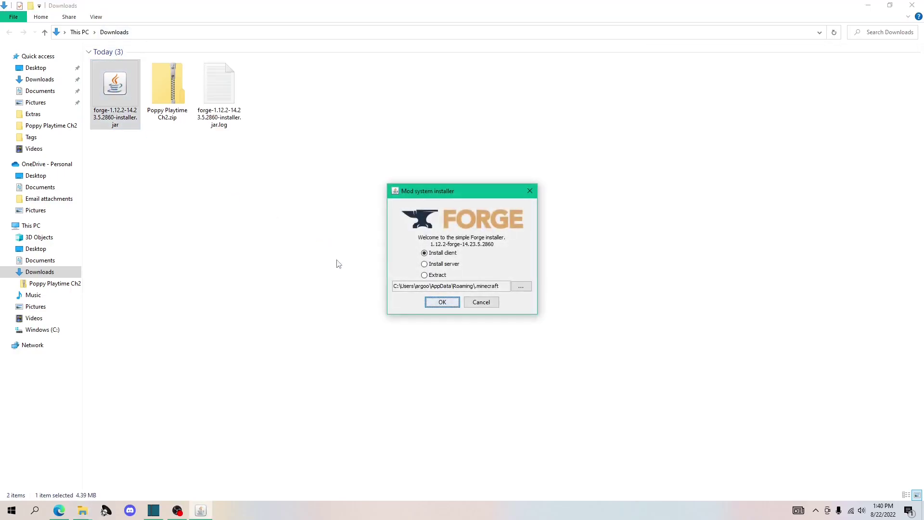
{"action": "left_click", "coordinate": [445, 304]}
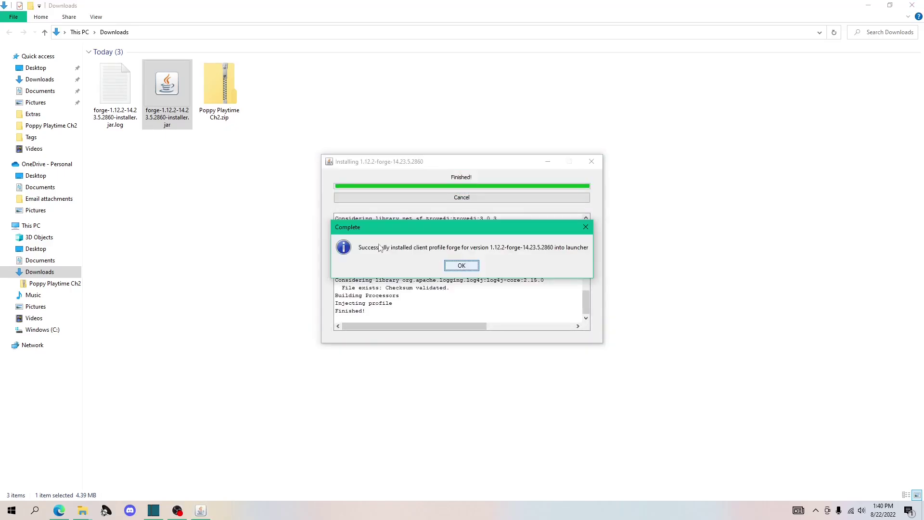
{"action": "left_click", "coordinate": [461, 266]}
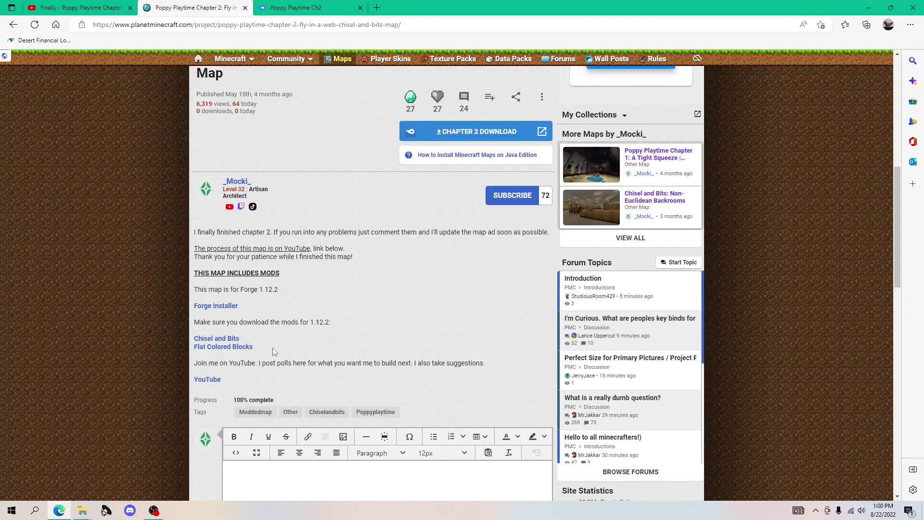
Follow the map page's Chisel and Bits mod link and confirm leaving for CurseForge
{"action": "left_click_drag", "start_coordinate": [272, 347], "coordinate": [195, 336]}
{"action": "left_click", "coordinate": [212, 321]}
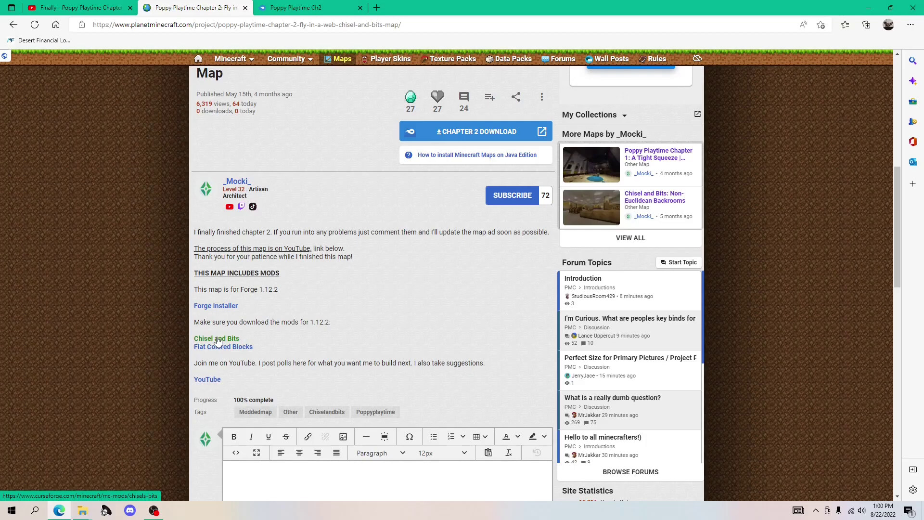
{"action": "left_click", "coordinate": [224, 340]}
{"action": "left_click", "coordinate": [392, 302]}
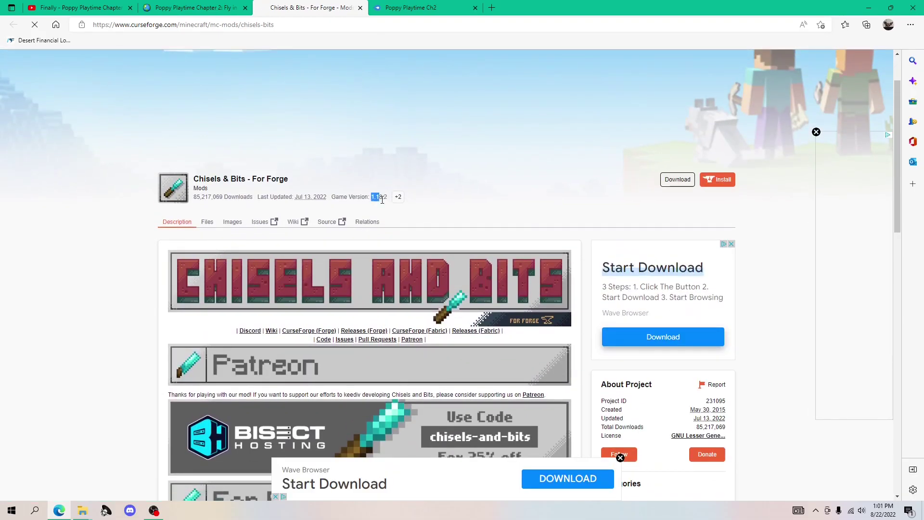
Open the Chisels & Bits Files list
{"action": "left_click", "coordinate": [207, 222]}
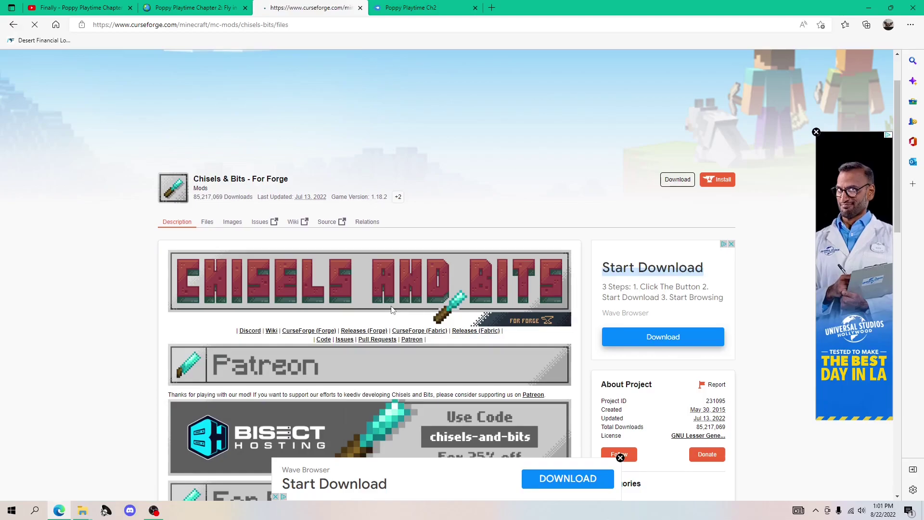
{"action": "scroll", "coordinate": [392, 311], "scroll_direction": "down", "scroll_amount": 15}
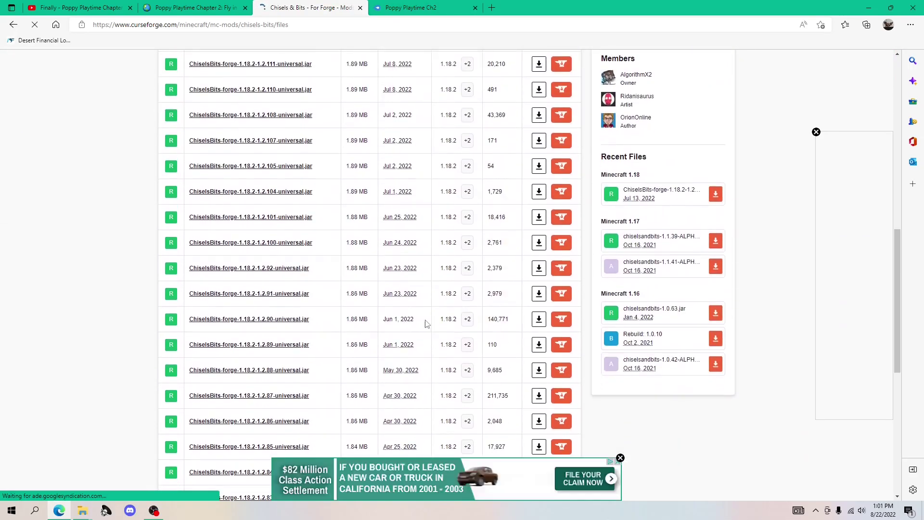
{"action": "scroll", "coordinate": [379, 313], "scroll_direction": "up", "scroll_amount": 2}
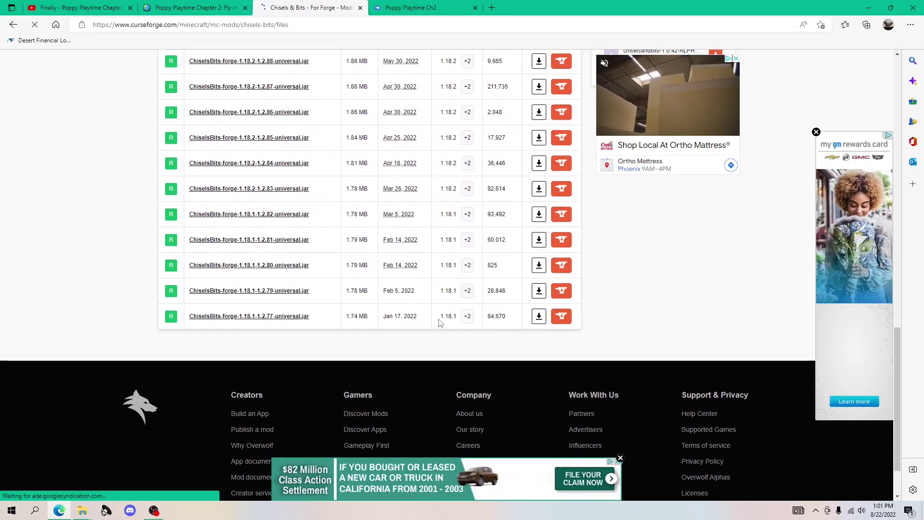
{"action": "left_click_drag", "start_coordinate": [440, 316], "coordinate": [455, 324]}
{"action": "scroll", "coordinate": [578, 298], "scroll_direction": "up", "scroll_amount": 12}
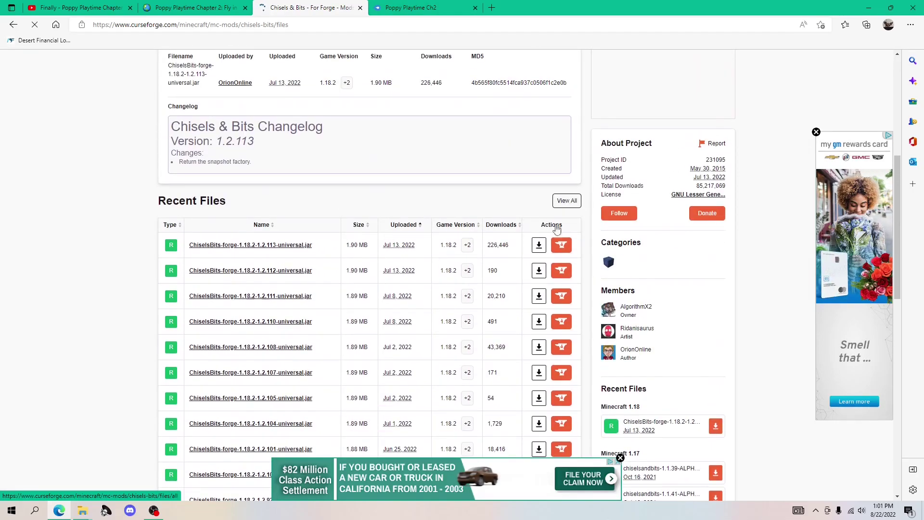
{"action": "scroll", "coordinate": [534, 284], "scroll_direction": "down", "scroll_amount": 12}
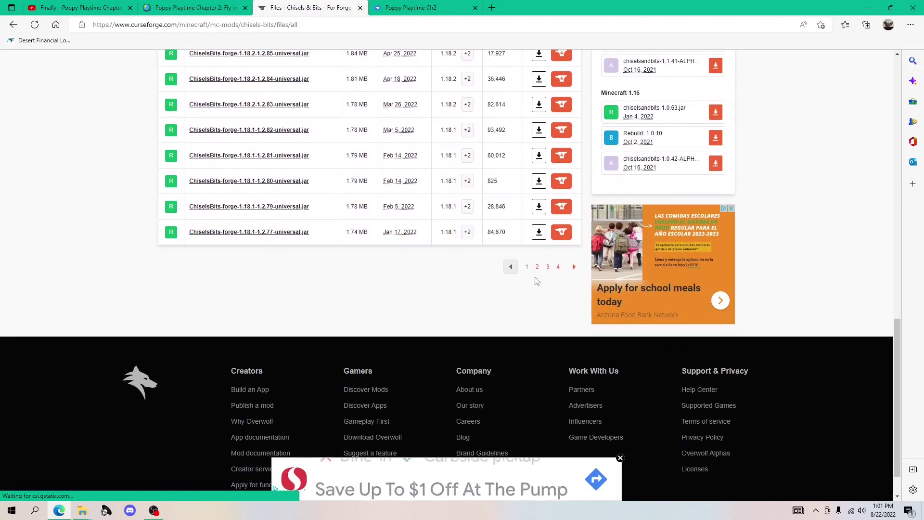
Page to page 3 and download chiselsandbits-14.33.jar for 1.12.2, keeping it despite the warning
{"action": "left_click", "coordinate": [574, 268]}
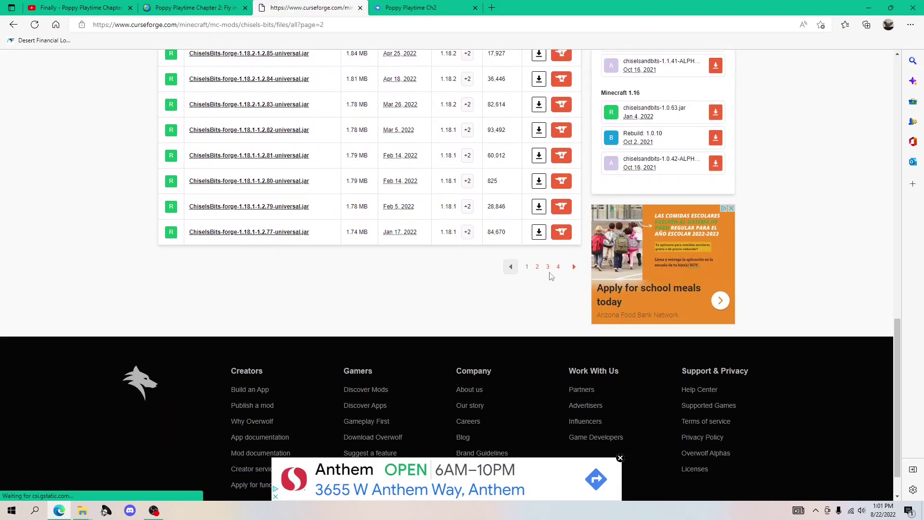
{"action": "scroll", "coordinate": [531, 301], "scroll_direction": "down", "scroll_amount": 13}
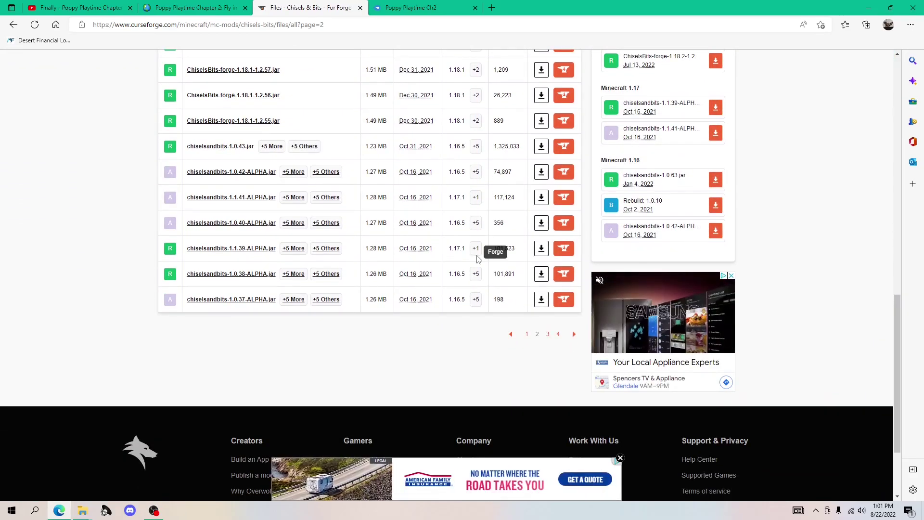
{"action": "left_click", "coordinate": [574, 334]}
{"action": "scroll", "coordinate": [479, 293], "scroll_direction": "down", "scroll_amount": 13}
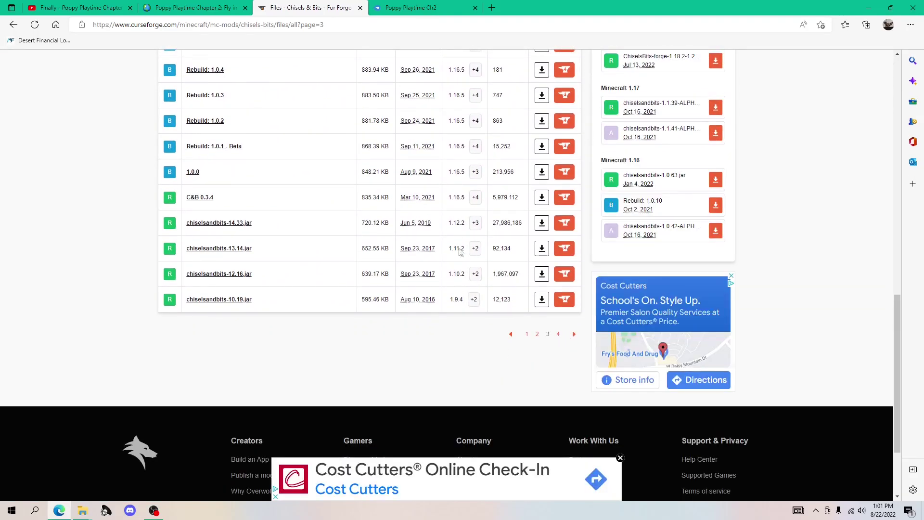
{"action": "scroll", "coordinate": [459, 252], "scroll_direction": "up", "scroll_amount": 1}
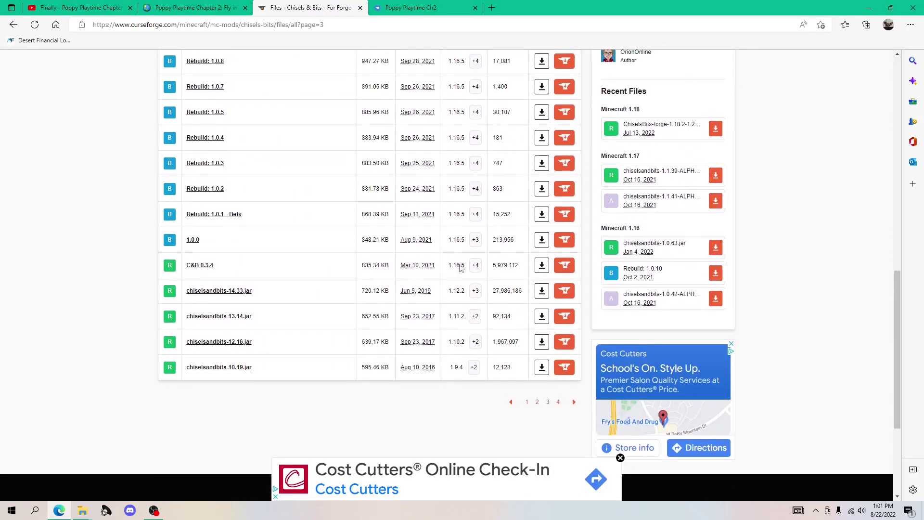
{"action": "left_click", "coordinate": [541, 292]}
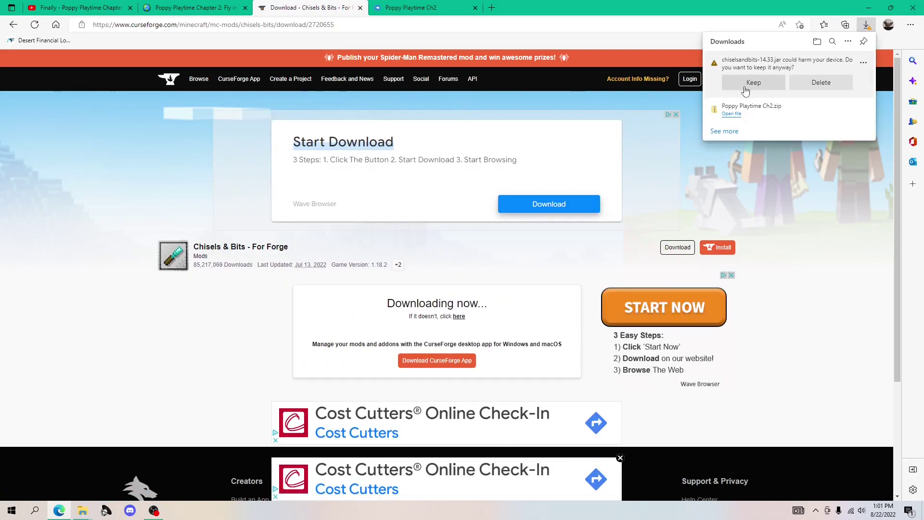
{"action": "left_click", "coordinate": [751, 88]}
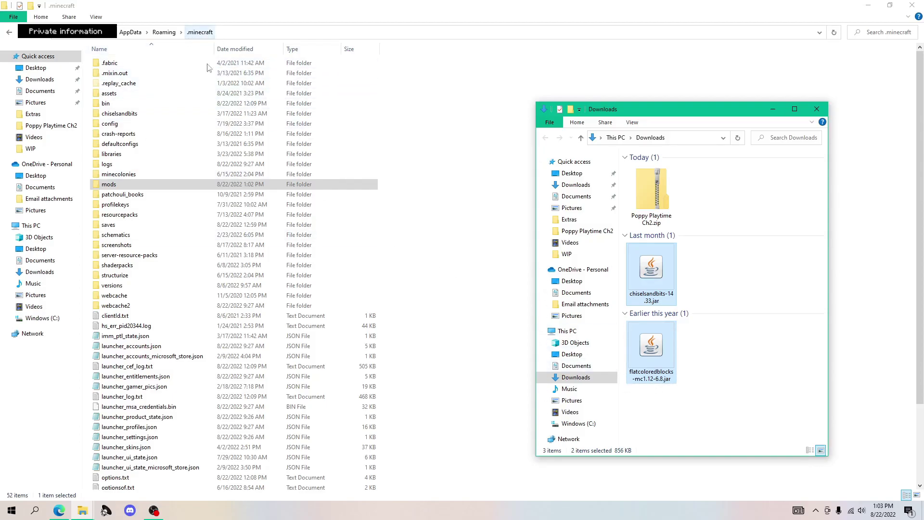
Check the mods folder, return to .minecraft, and create then delete a stray New folder
{"action": "double_click", "coordinate": [114, 185]}
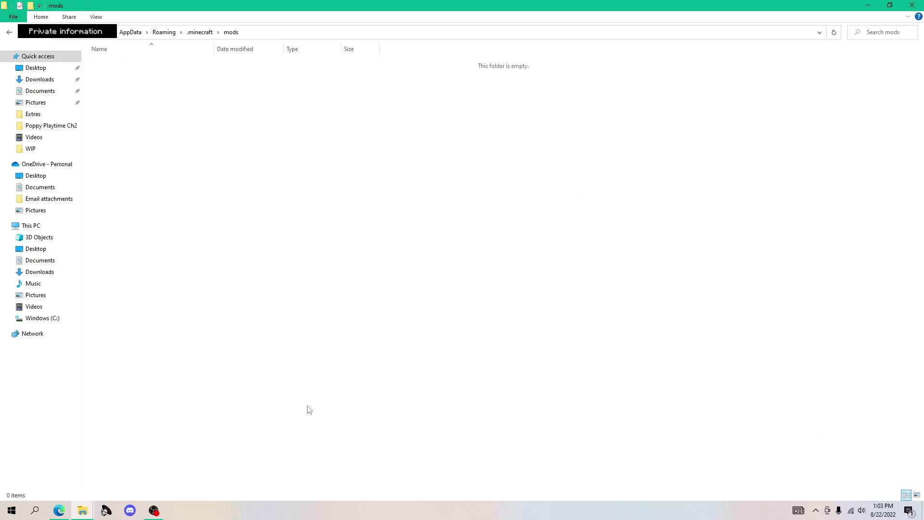
{"action": "left_click", "coordinate": [82, 510]}
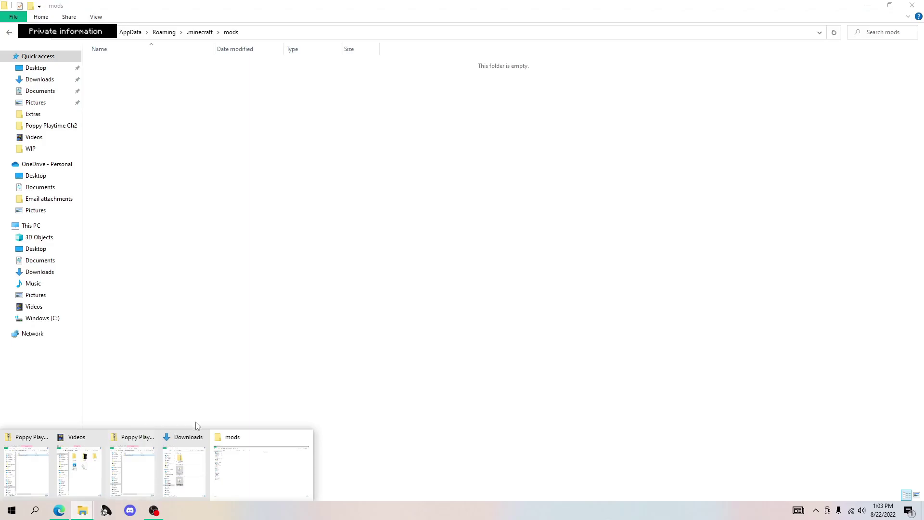
{"action": "left_click", "coordinate": [208, 32]}
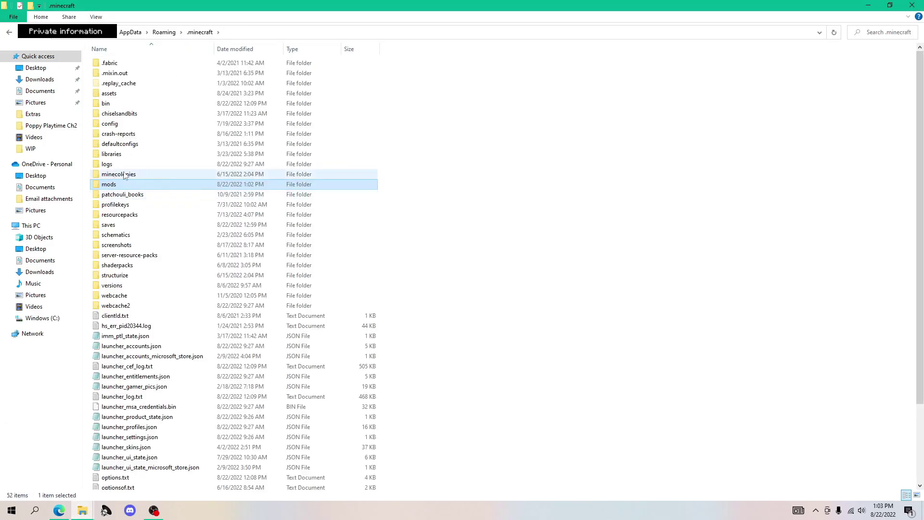
{"action": "right_click", "coordinate": [89, 322]}
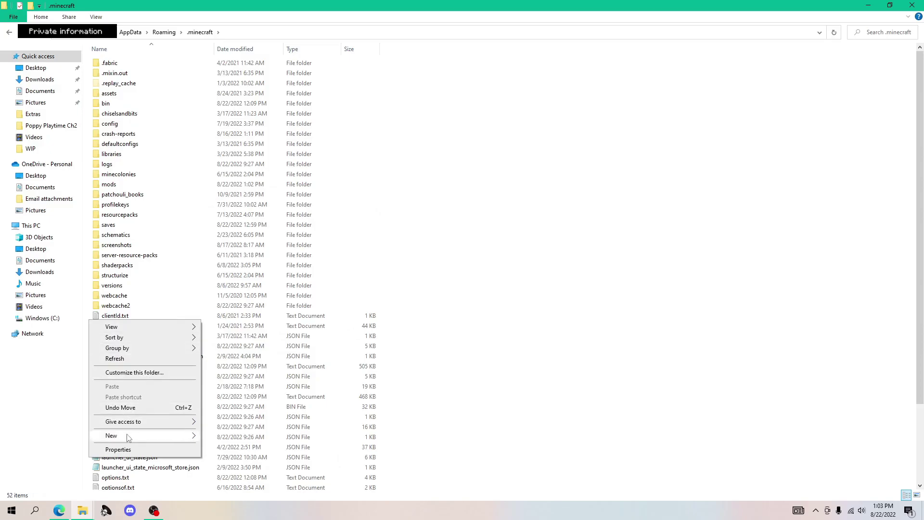
{"action": "mouse_move", "coordinate": [128, 437]}
{"action": "left_click", "coordinate": [224, 316]}
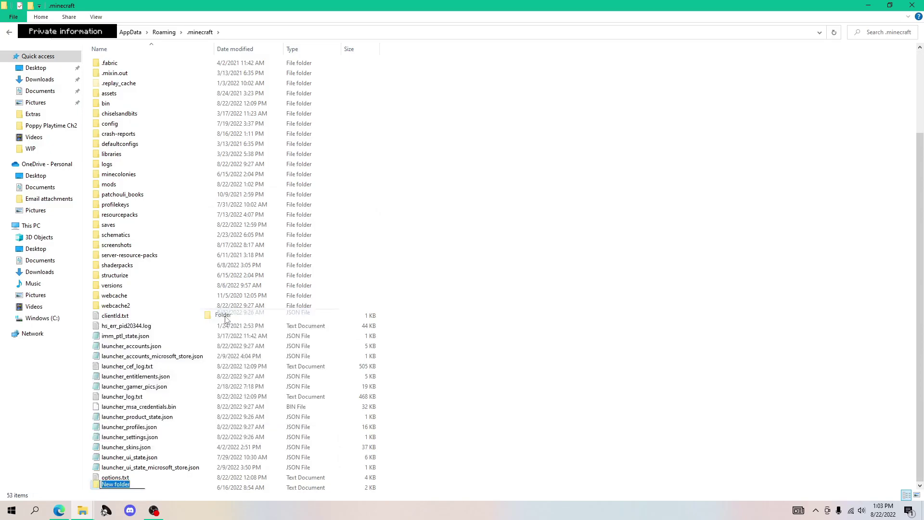
{"action": "left_click", "coordinate": [161, 90]}
{"action": "right_click", "coordinate": [160, 90]}
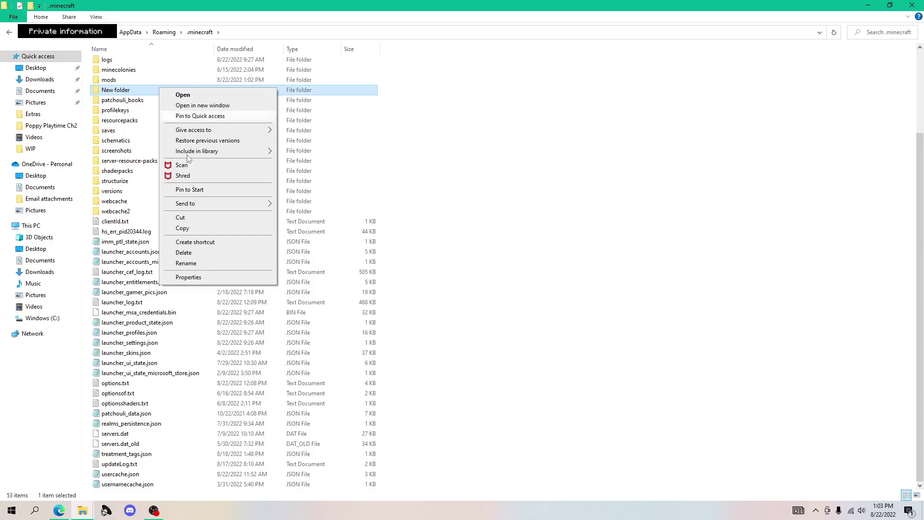
{"action": "left_click", "coordinate": [184, 252]}
Move chiselsandbits-14.33.jar and flatcoloredblocks-mc1.12-6.8.jar into mods, verify them, and close the window
{"action": "key", "text": "alt+Tab"}
{"action": "left_click_drag", "start_coordinate": [648, 284], "coordinate": [122, 93]}
{"action": "double_click", "coordinate": [117, 92]}
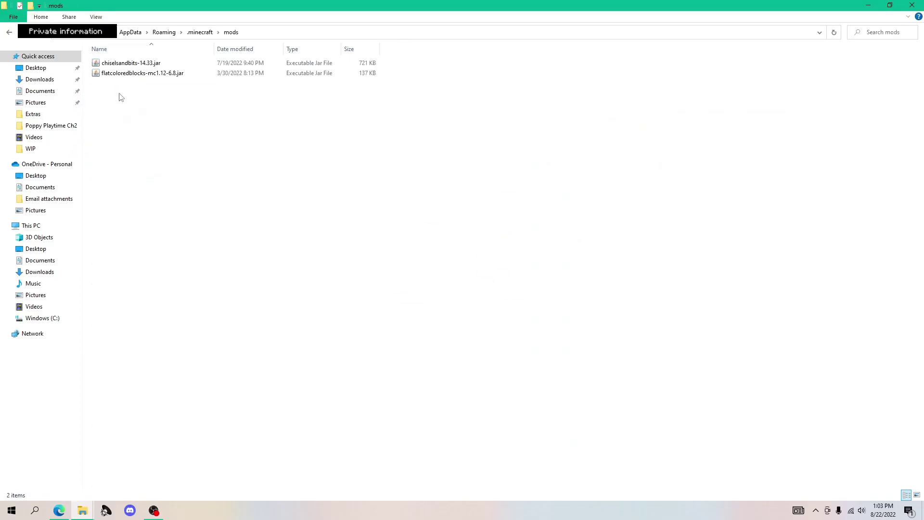
{"action": "left_click", "coordinate": [912, 5]}
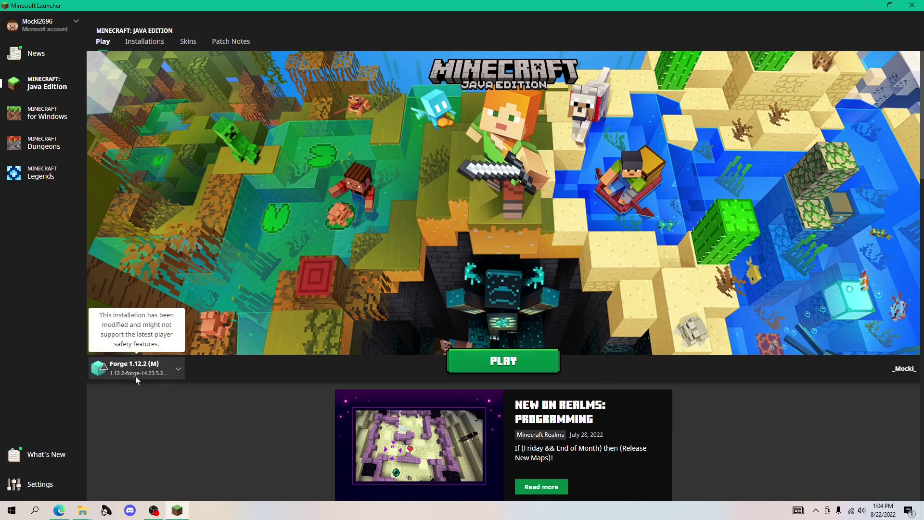
Launch Forge 1.12.2 and select Poppy Playtime Ch2 in the Singleplayer world list
{"action": "left_click", "coordinate": [522, 365]}
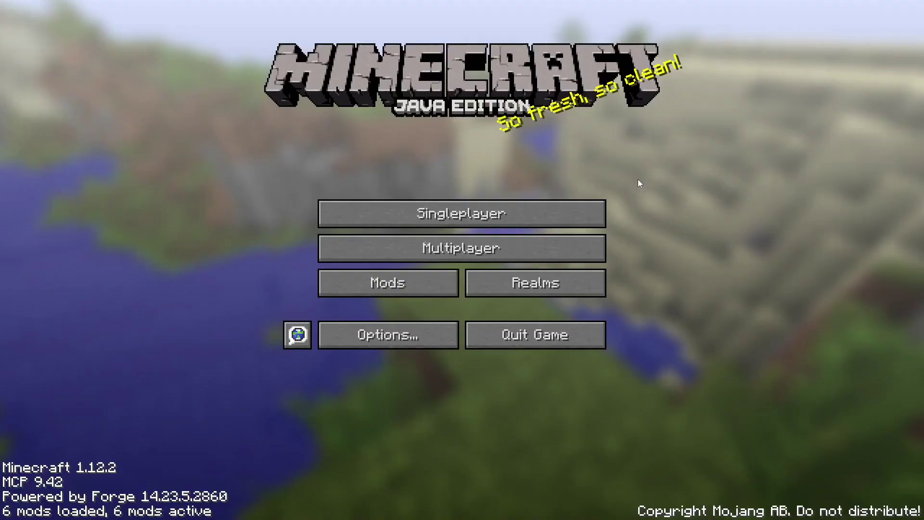
{"action": "left_click", "coordinate": [493, 215]}
{"action": "mouse_move", "coordinate": [369, 63]}
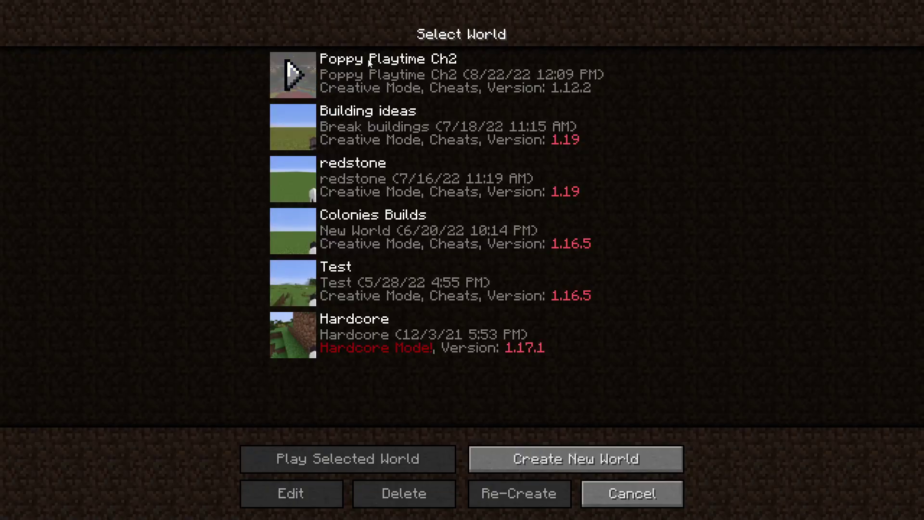
{"action": "left_click", "coordinate": [393, 67]}
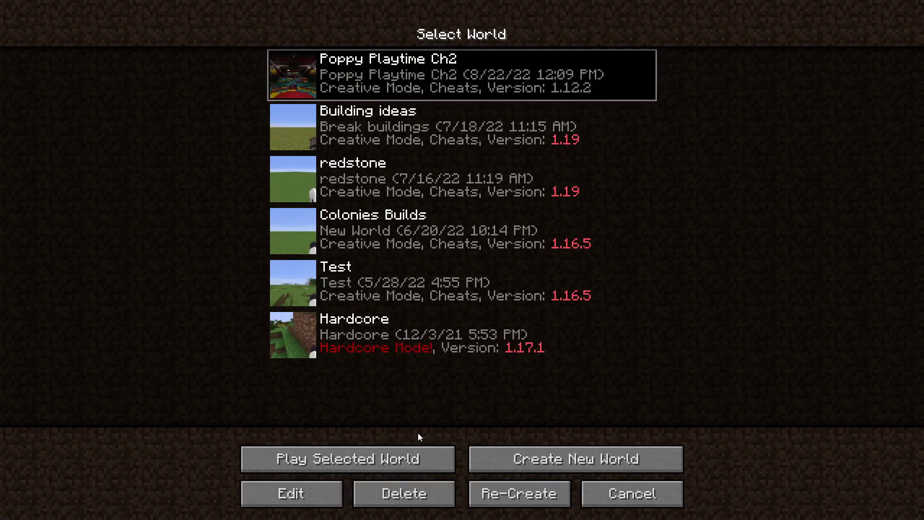
Load the Poppy Playtime Ch2 world and walk out of the bedroom along the hallway
{"action": "double_click", "coordinate": [393, 84]}
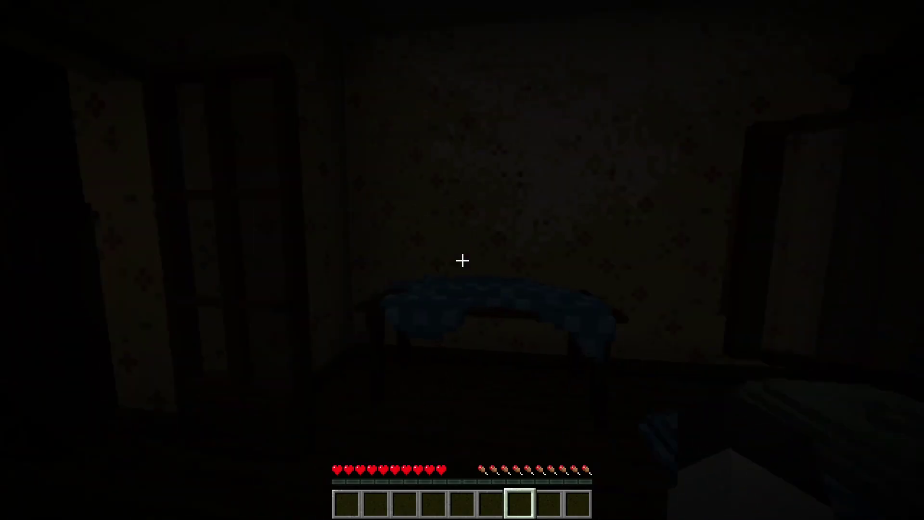
{"action": "key", "text": "w"}
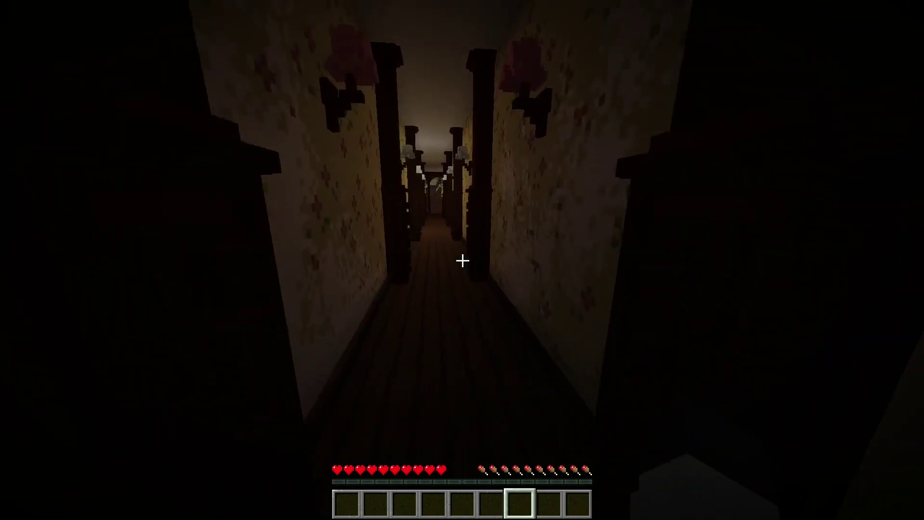
{"action": "key", "text": "w"}
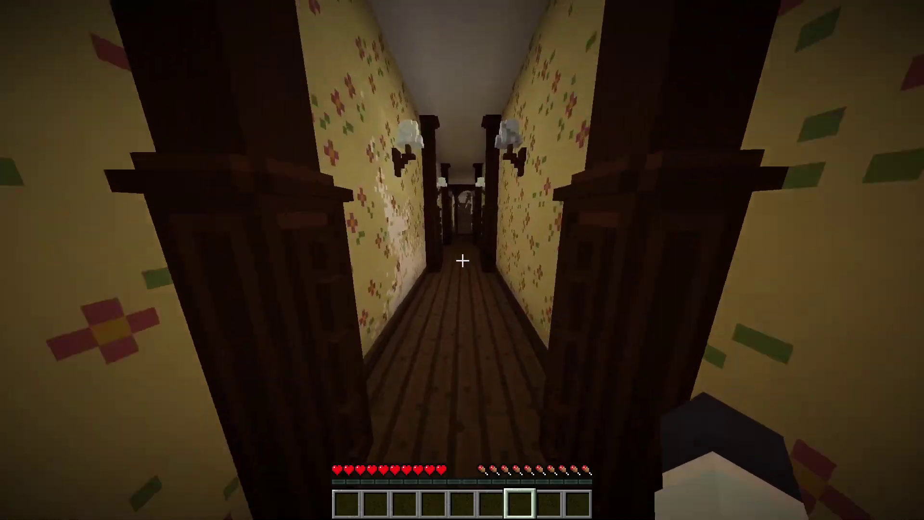
Walk down the tiled hallway into the small room and look around
{"action": "key", "text": "w"}
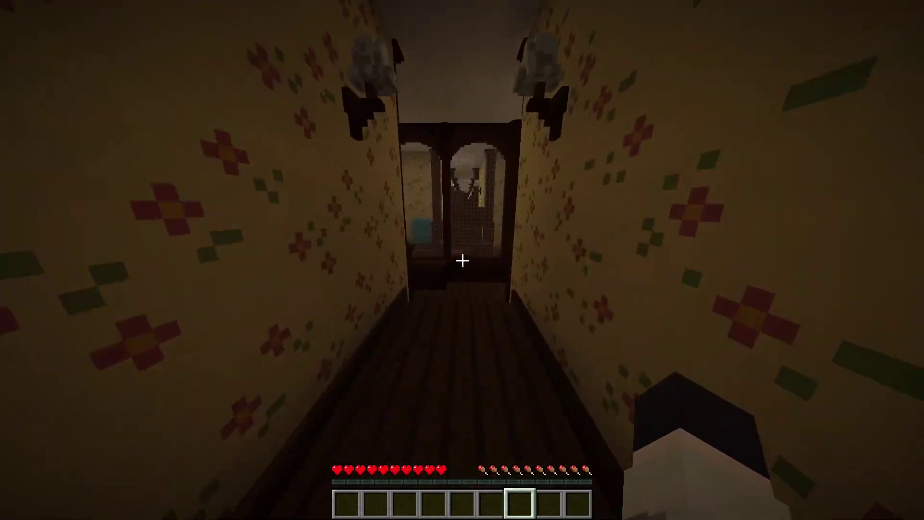
{"action": "key", "text": "w"}
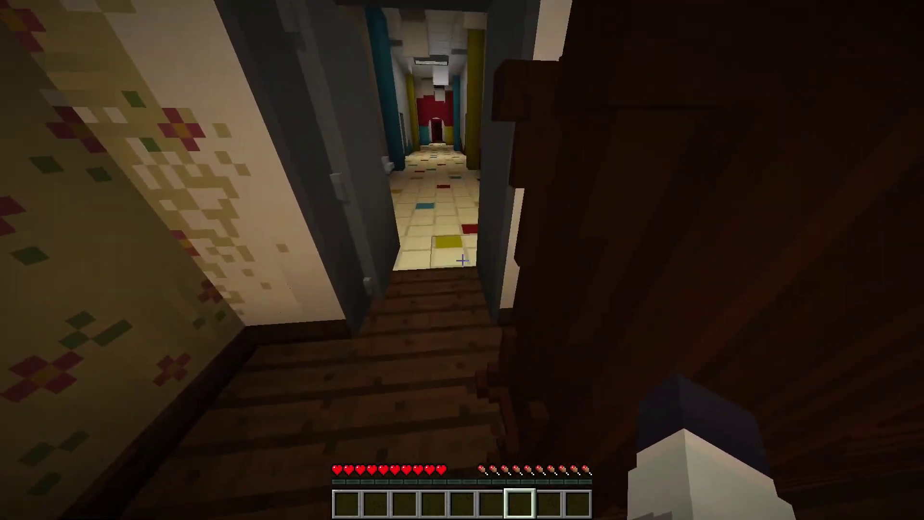
{"action": "key", "text": "w"}
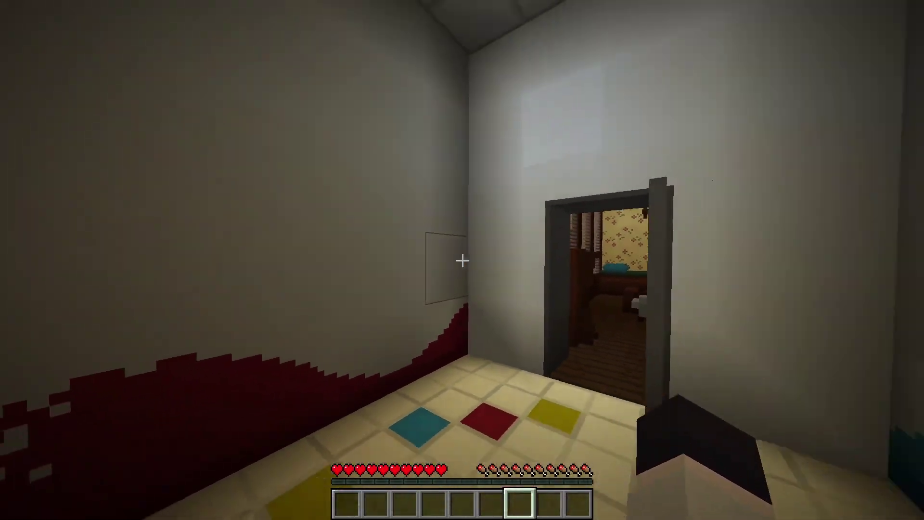
{"action": "key", "text": "w"}
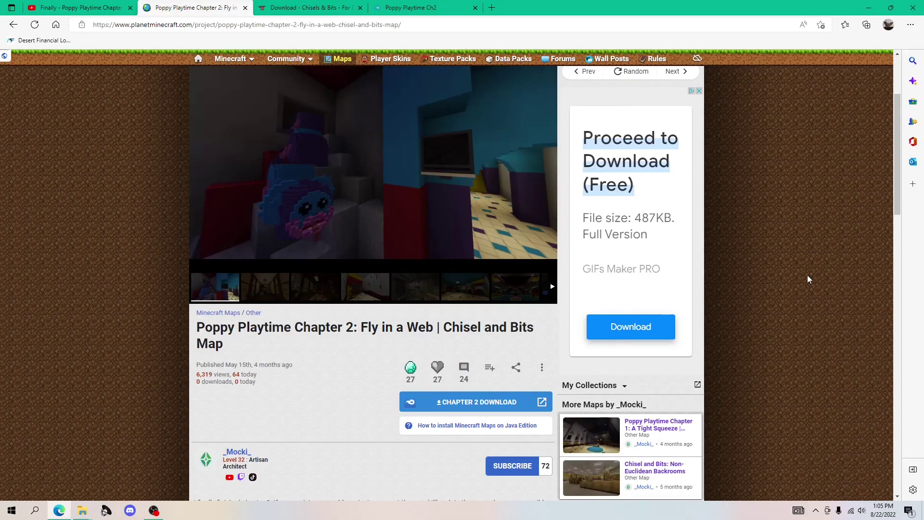